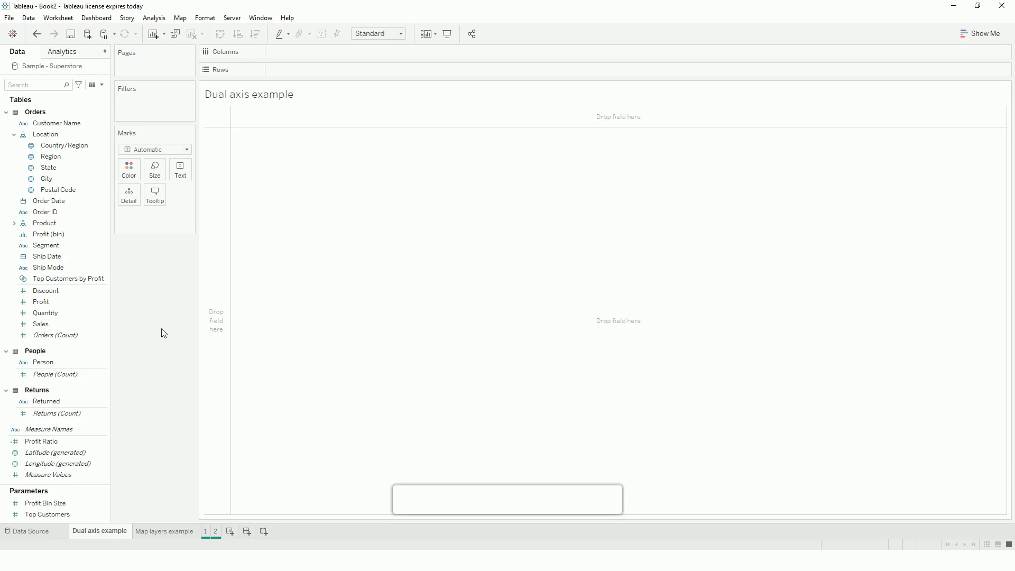
# Step: Move City above State in the Location hierarchy, map the cities, then undo that map
pyautogui.click(78, 189)
pyautogui.moveTo(59, 176); pyautogui.dragTo(53, 169)
pyautogui.doubleClick(53, 169)
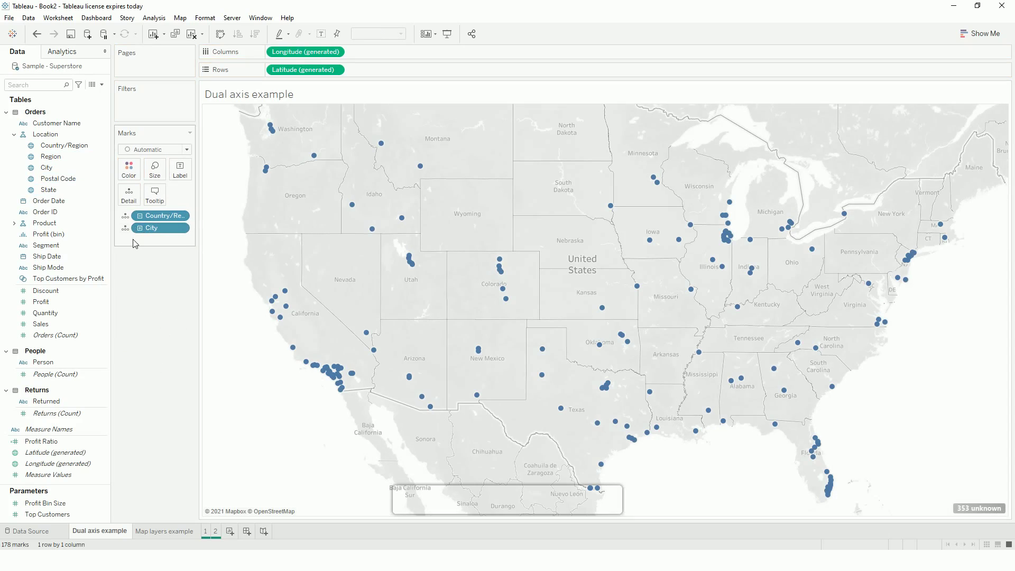
pyautogui.click(37, 34)
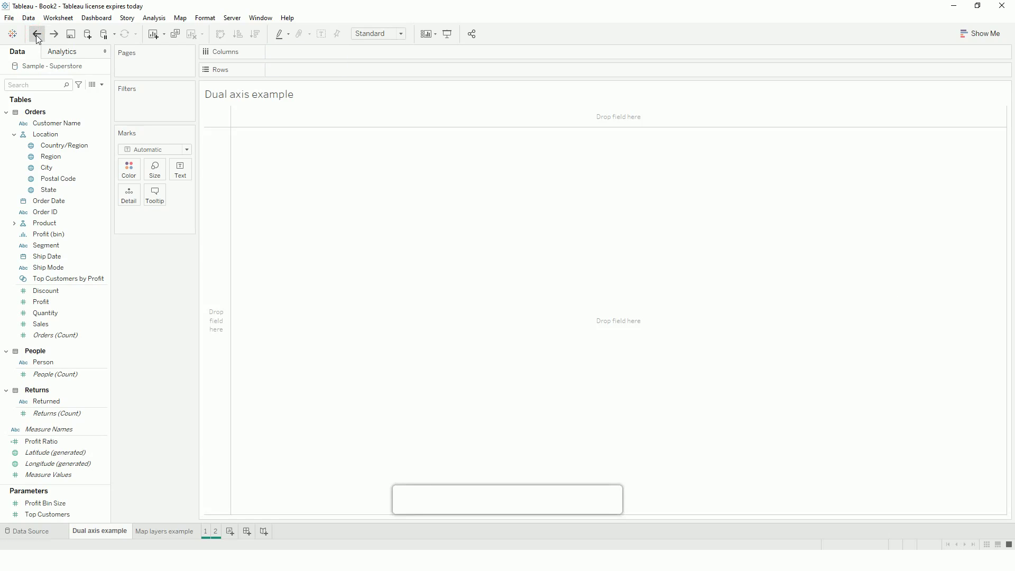
# Step: Put State back under Region and map the states filled by SUM(Sales) colour
pyautogui.moveTo(48, 190); pyautogui.dragTo(46, 169)
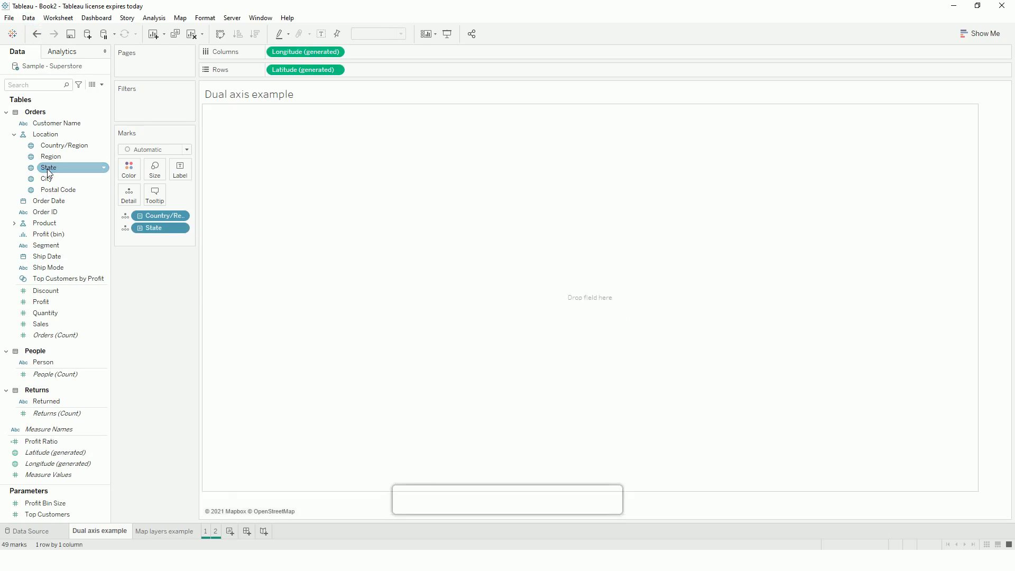
pyautogui.doubleClick(46, 169)
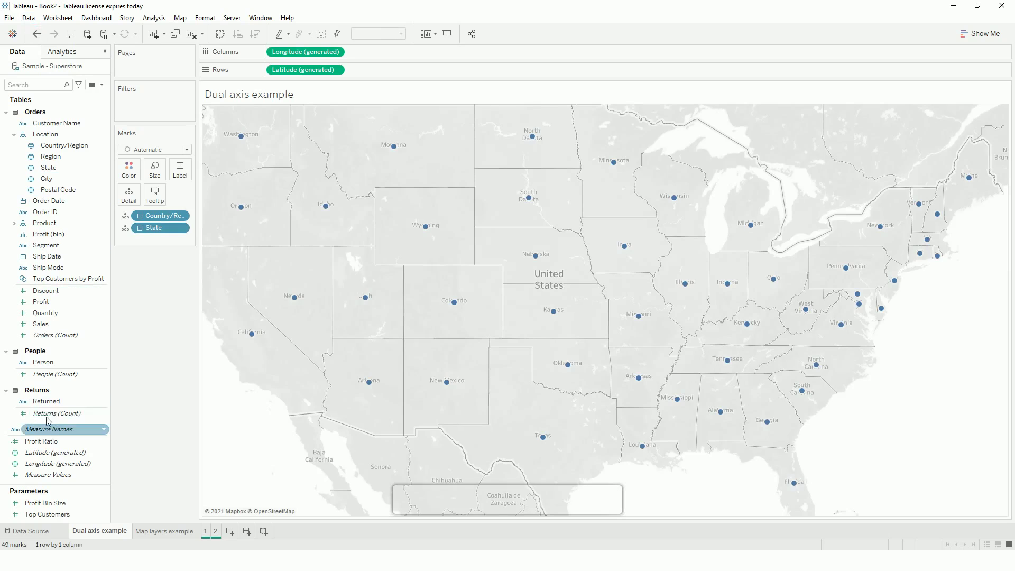
pyautogui.moveTo(41, 324); pyautogui.dragTo(133, 181)
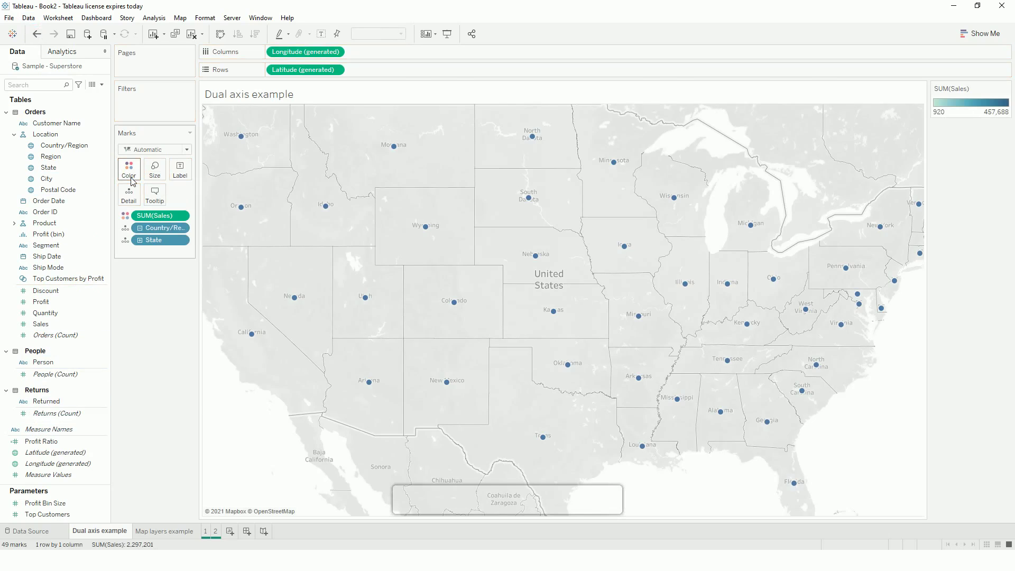
# Step: Duplicate Latitude on Rows and combine both maps into a dual-axis map
pyautogui.moveTo(304, 70); pyautogui.dragTo(392, 70)
pyautogui.rightClick(372, 71)
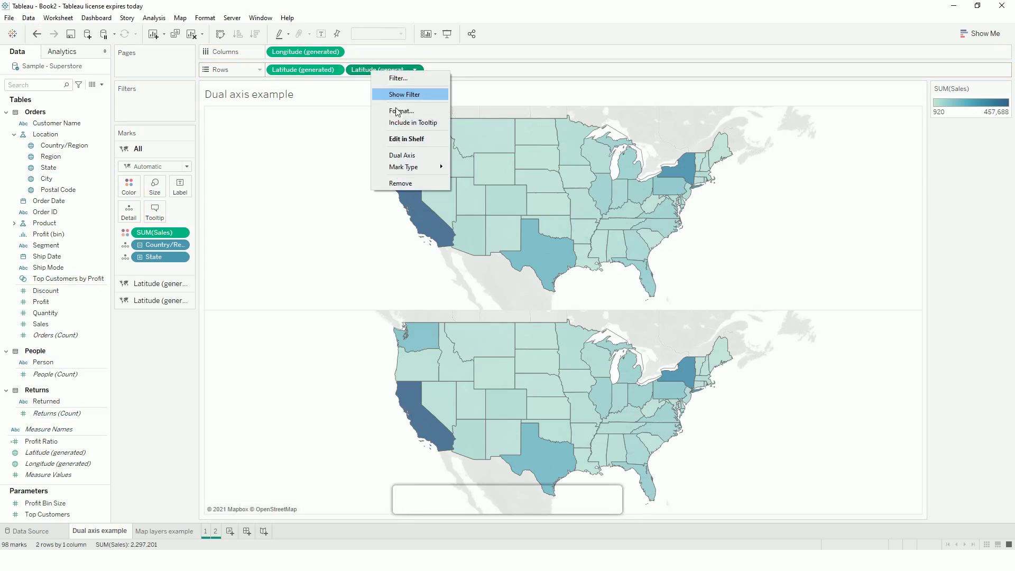
pyautogui.click(401, 155)
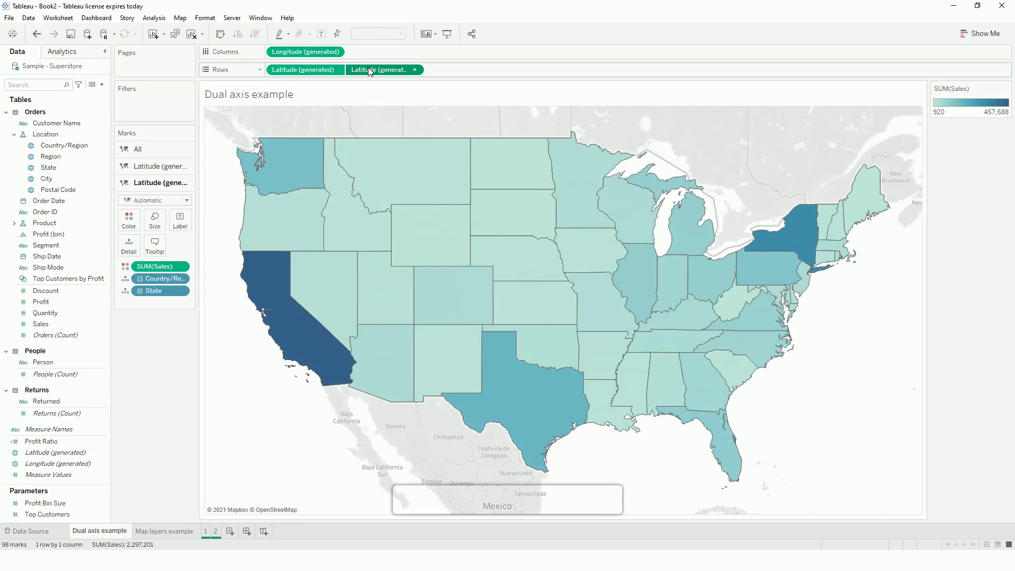
# Step: Drill the second layer from State down to City, add a field to its marks, then view the Map layers example sheet
pyautogui.click(140, 291)
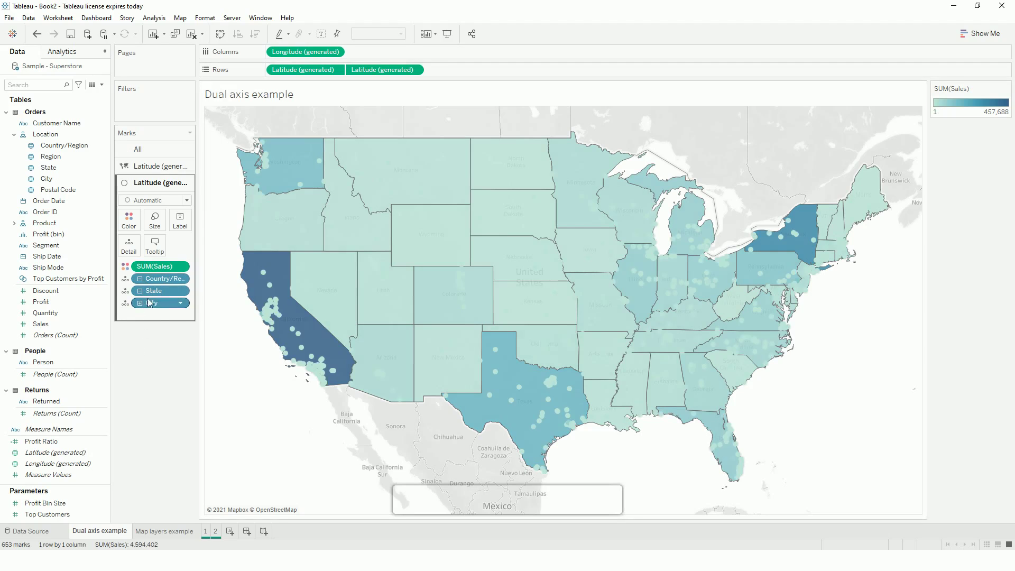
pyautogui.click(42, 324)
pyautogui.moveTo(47, 256); pyautogui.dragTo(132, 226)
pyautogui.click(153, 200)
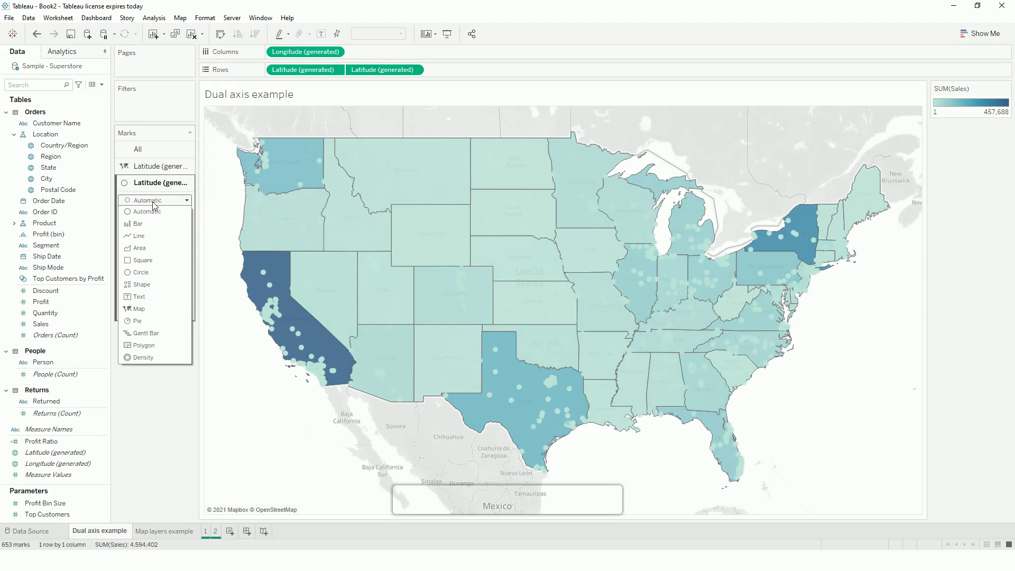
pyautogui.click(192, 521)
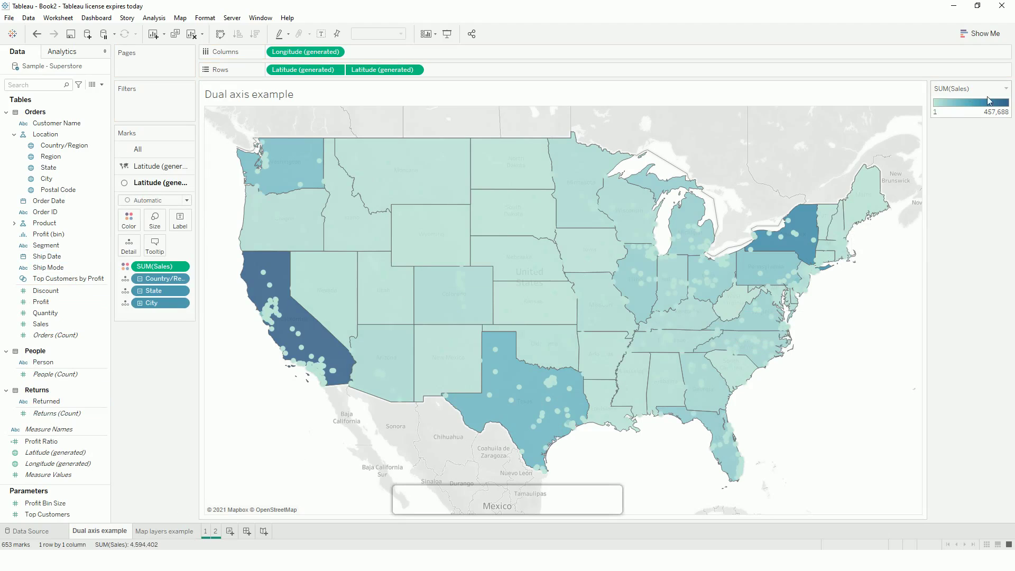
pyautogui.moveTo(545, 318)
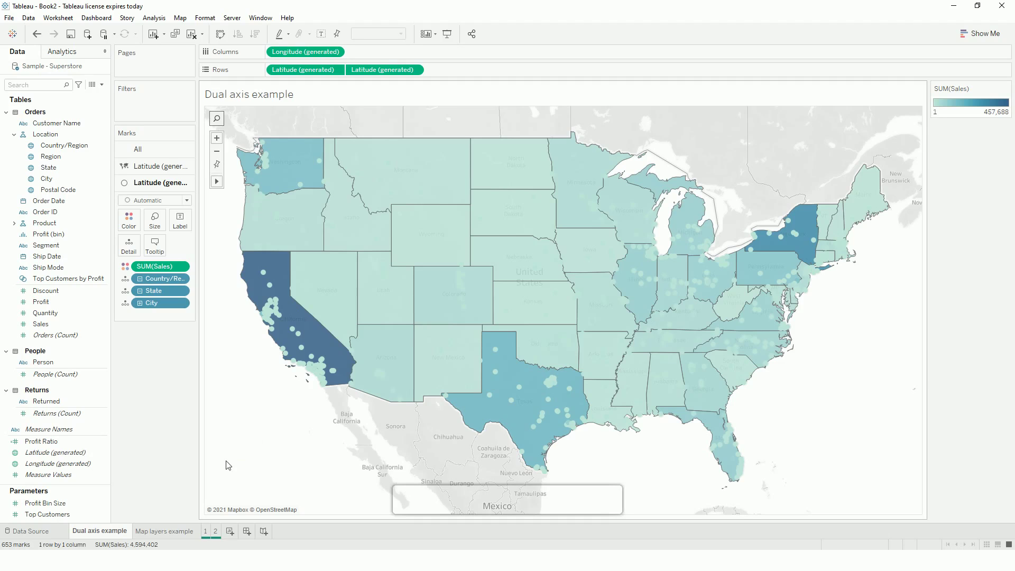
pyautogui.click(179, 529)
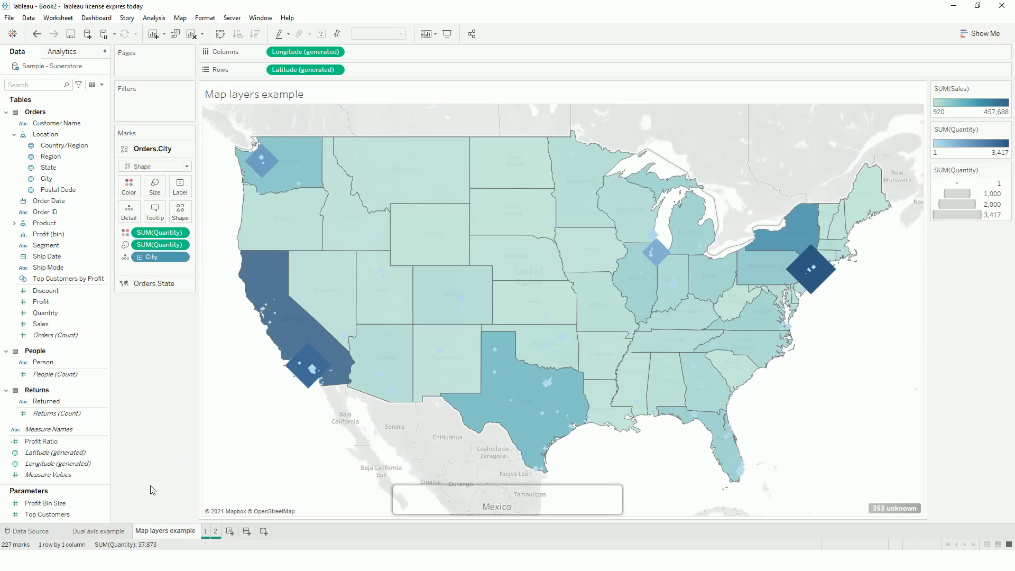
# Step: Clear the Dual axis example sheet and plot State as a fresh point map
pyautogui.click(126, 531)
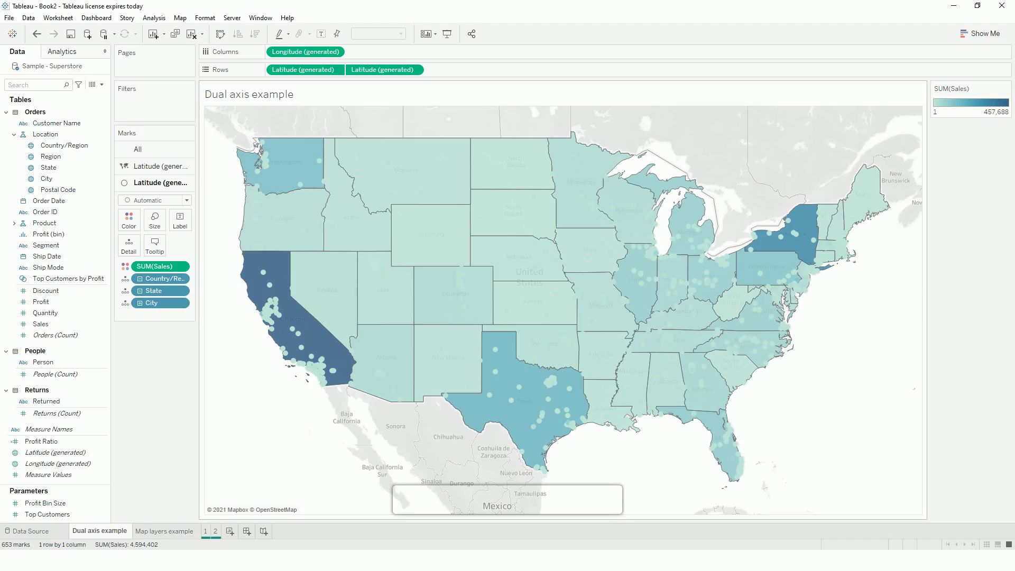
pyautogui.click(191, 34)
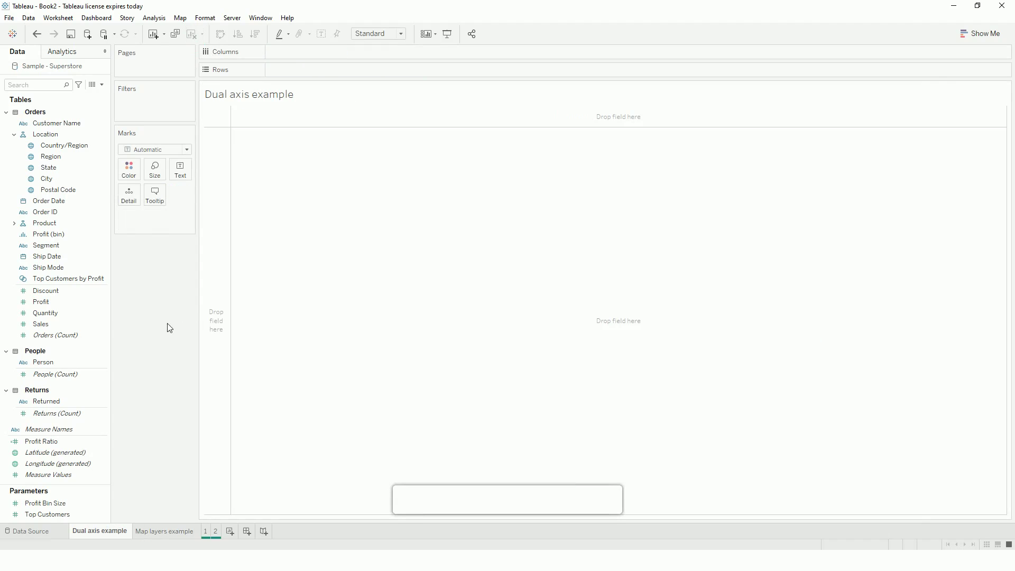
pyautogui.doubleClick(59, 168)
# Step: Shade the states by SUM(Sales) and add City as a new Orders.City marks layer
pyautogui.click(84, 213)
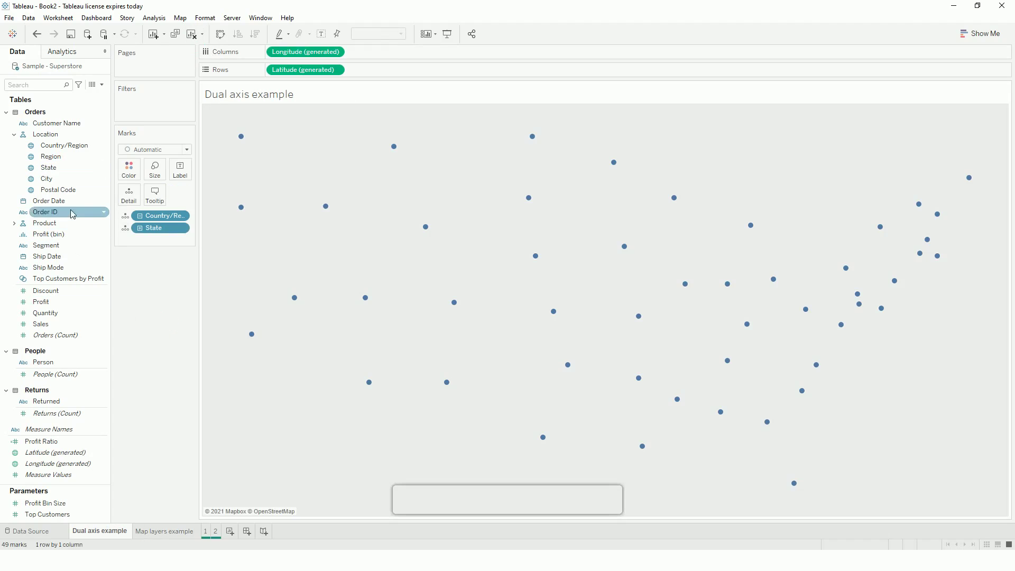
pyautogui.click(129, 167)
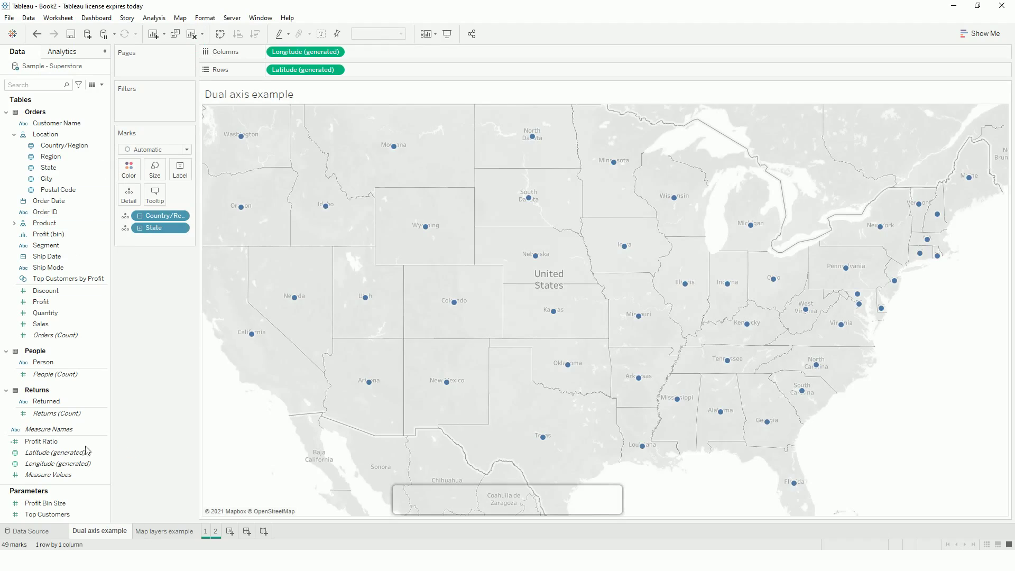
pyautogui.moveTo(41, 324); pyautogui.dragTo(129, 178)
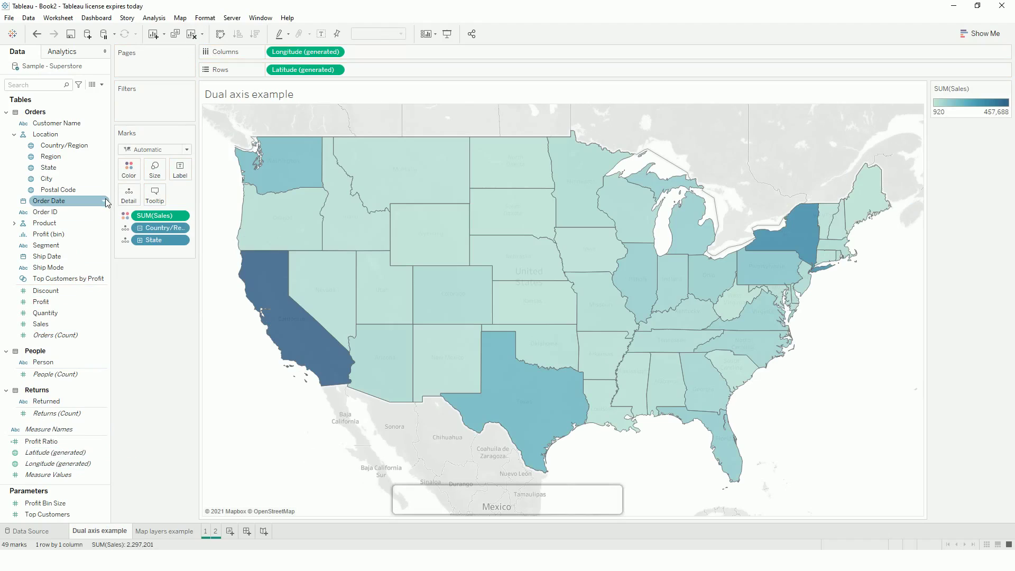
pyautogui.moveTo(321, 312)
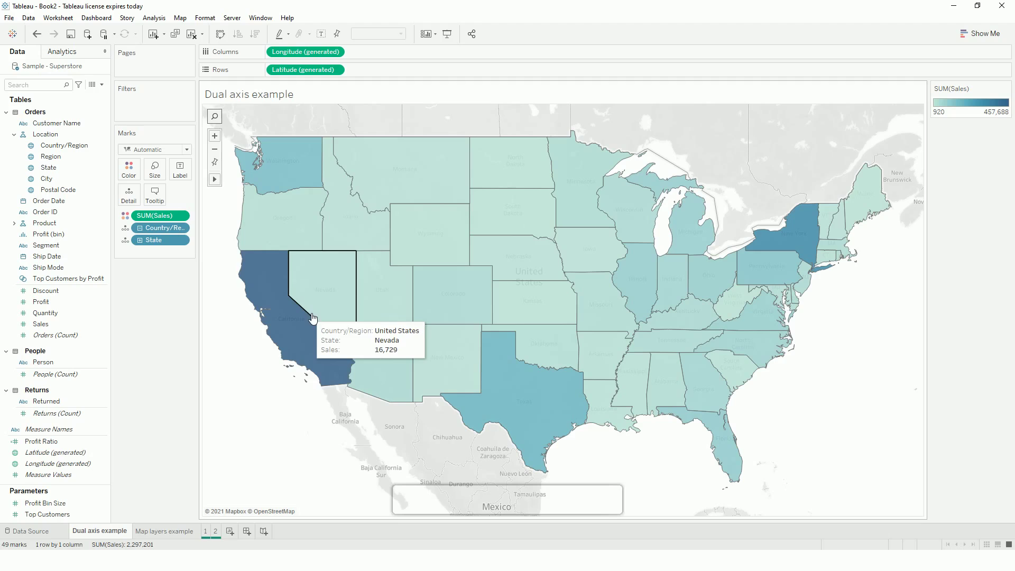
pyautogui.moveTo(50, 183); pyautogui.dragTo(251, 134)
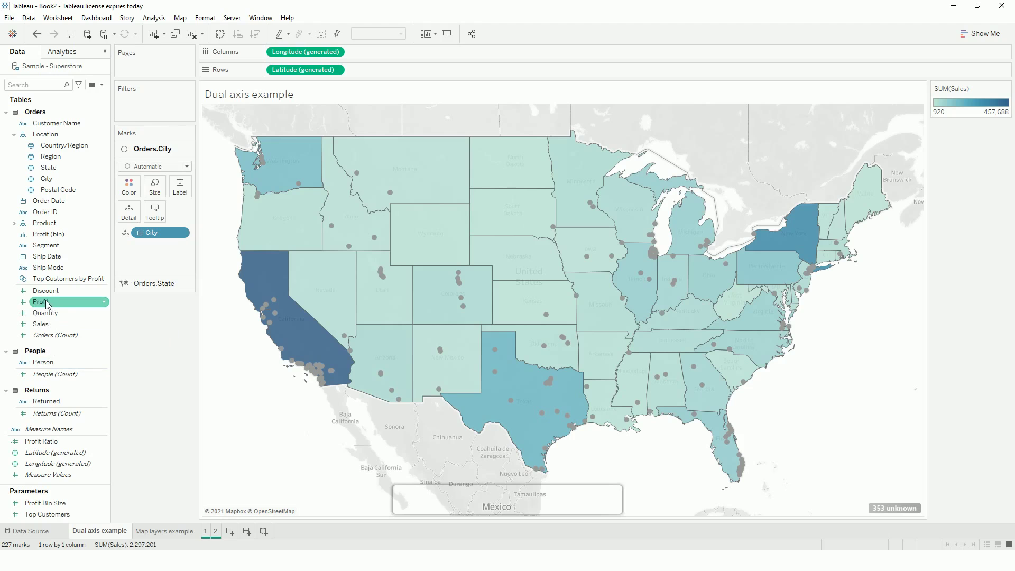
# Step: Colour the city marks by Sales and make them filled diamond shapes
pyautogui.moveTo(41, 324); pyautogui.dragTo(131, 190)
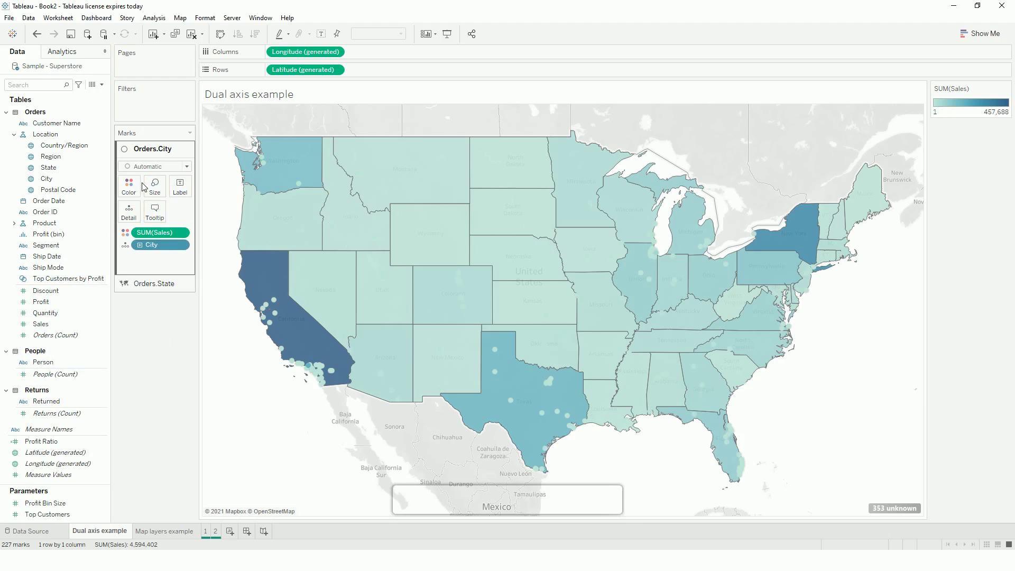
pyautogui.click(186, 166)
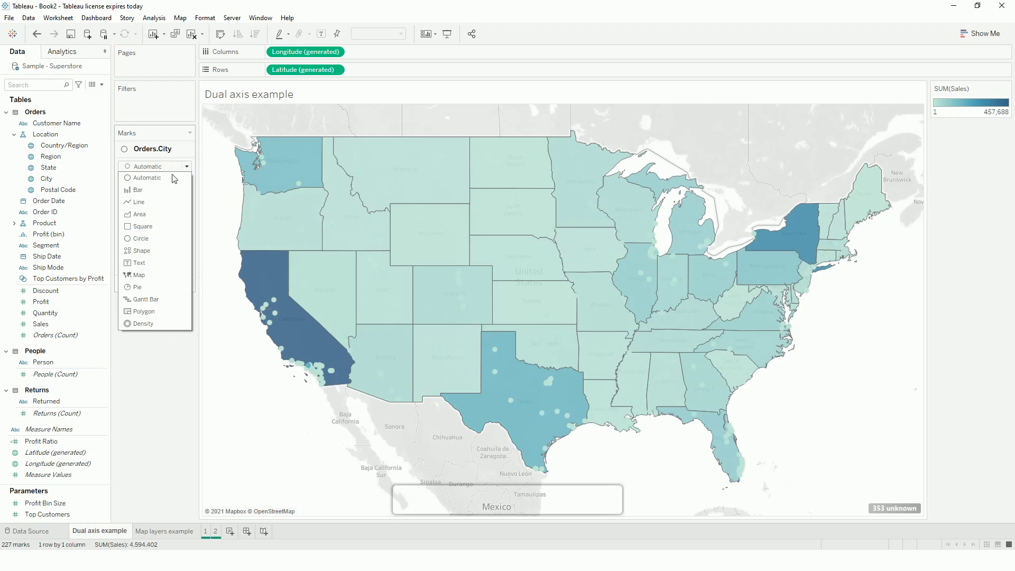
pyautogui.click(140, 251)
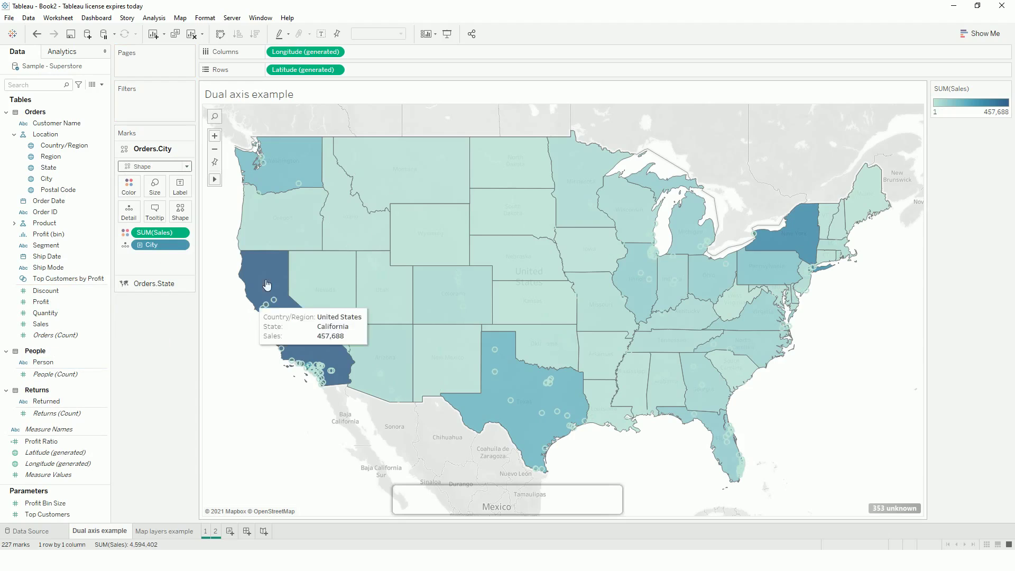
pyautogui.click(183, 211)
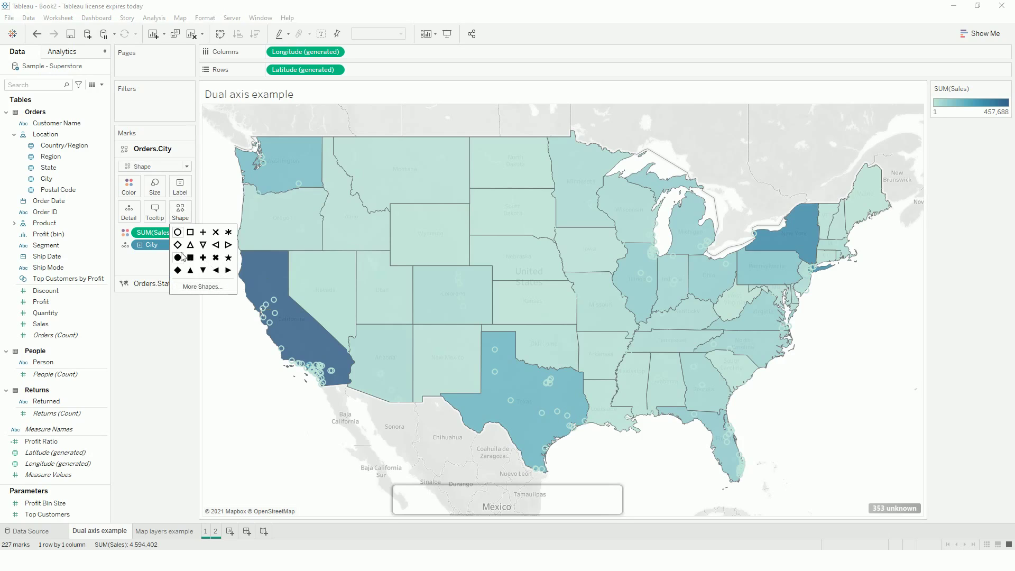
pyautogui.click(177, 270)
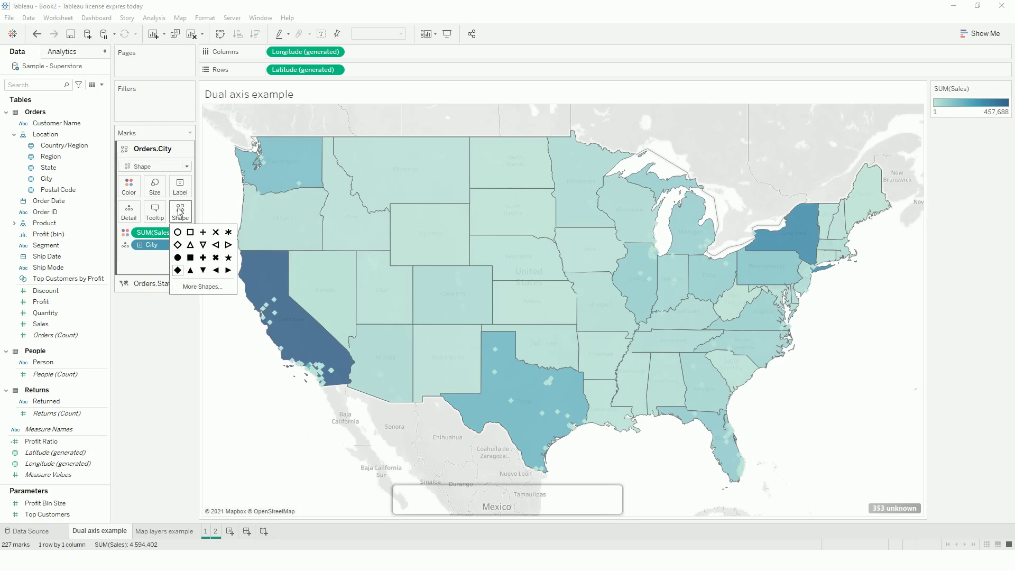
# Step: Enlarge the city diamond markers with the Size slider
pyautogui.click(154, 186)
pyautogui.moveTo(200, 215); pyautogui.dragTo(209, 218)
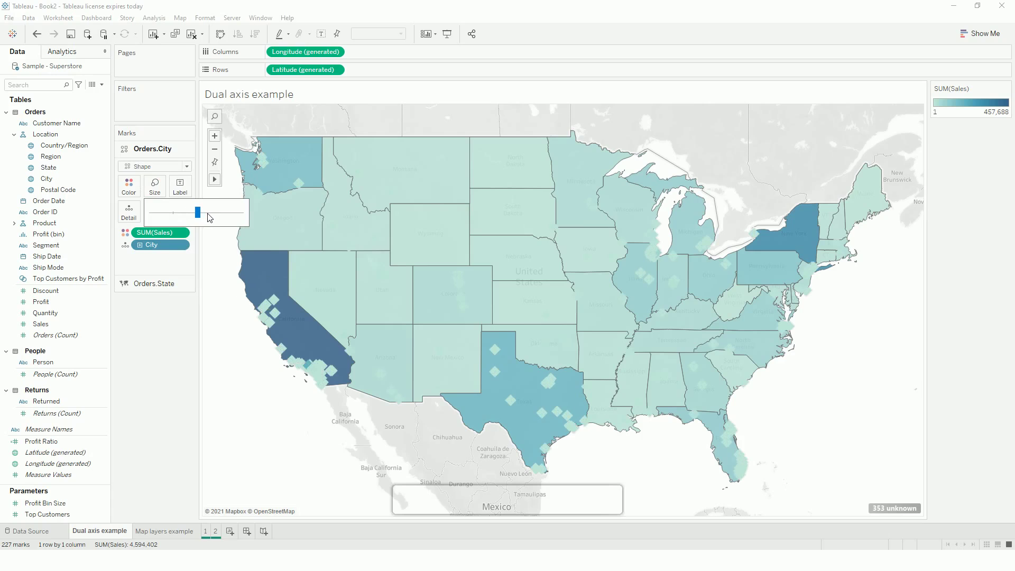
pyautogui.click(211, 218)
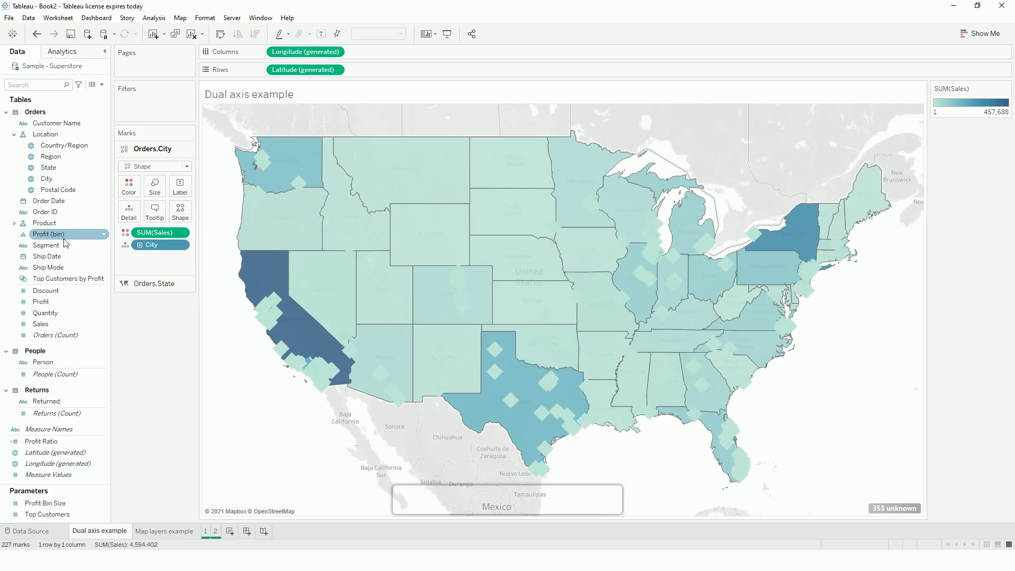
pyautogui.click(61, 194)
# Step: Add Postal Code as a third map layer and shrink its dots
pyautogui.moveTo(61, 189); pyautogui.dragTo(272, 130)
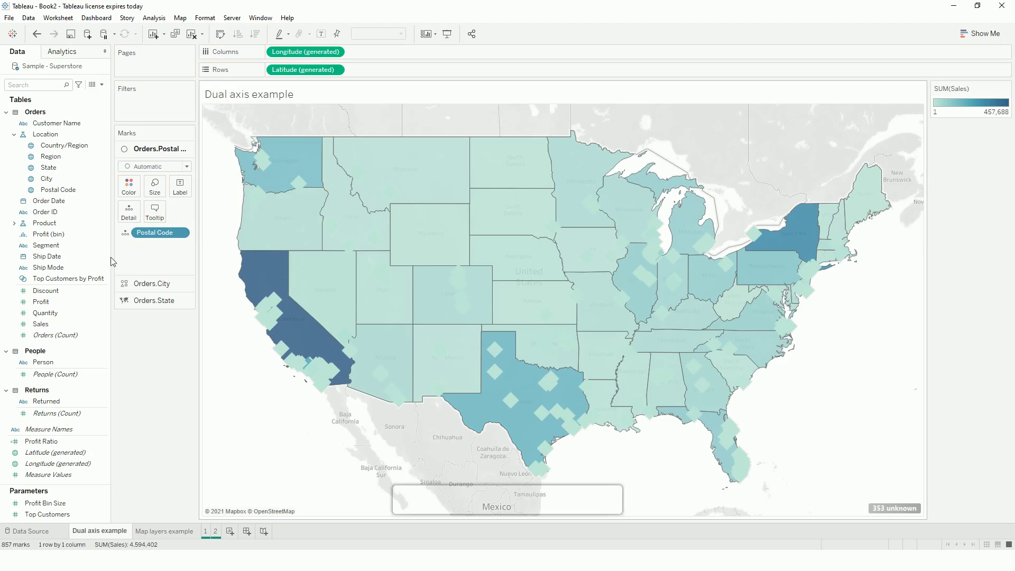
pyautogui.click(151, 189)
pyautogui.click(159, 362)
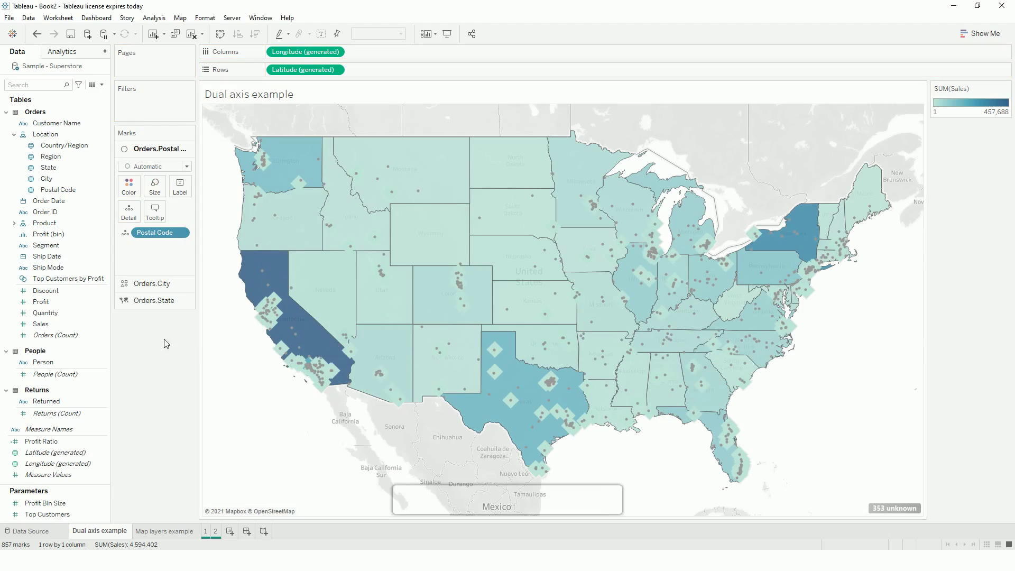
pyautogui.scroll(-1, 153, 309)
# Step: Apply the Red-Gold palette to the state layer's SUM(Sales) colours
pyautogui.click(154, 292)
pyautogui.click(179, 201)
pyautogui.click(178, 213)
pyautogui.click(129, 220)
pyautogui.click(165, 254)
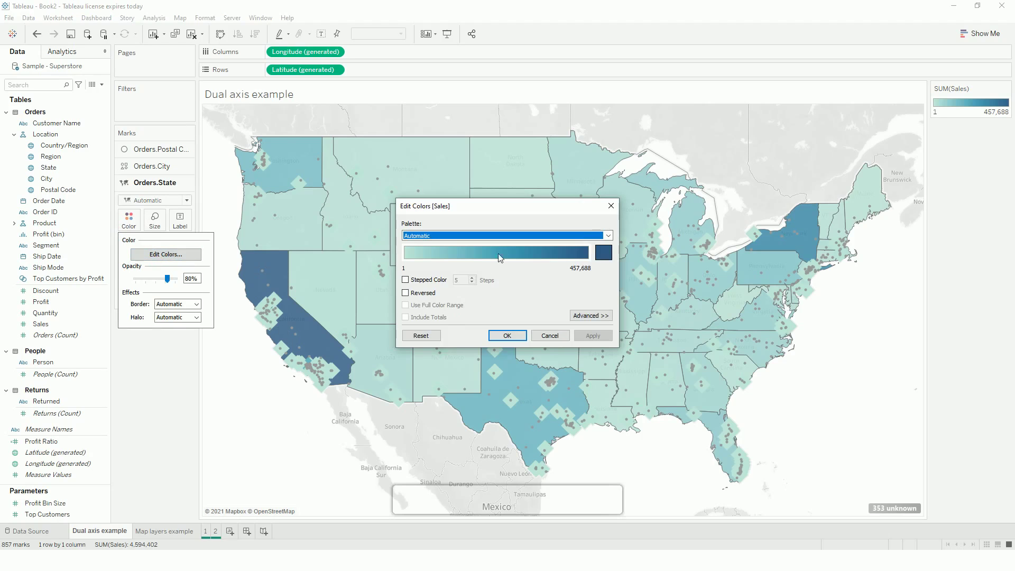
pyautogui.click(597, 239)
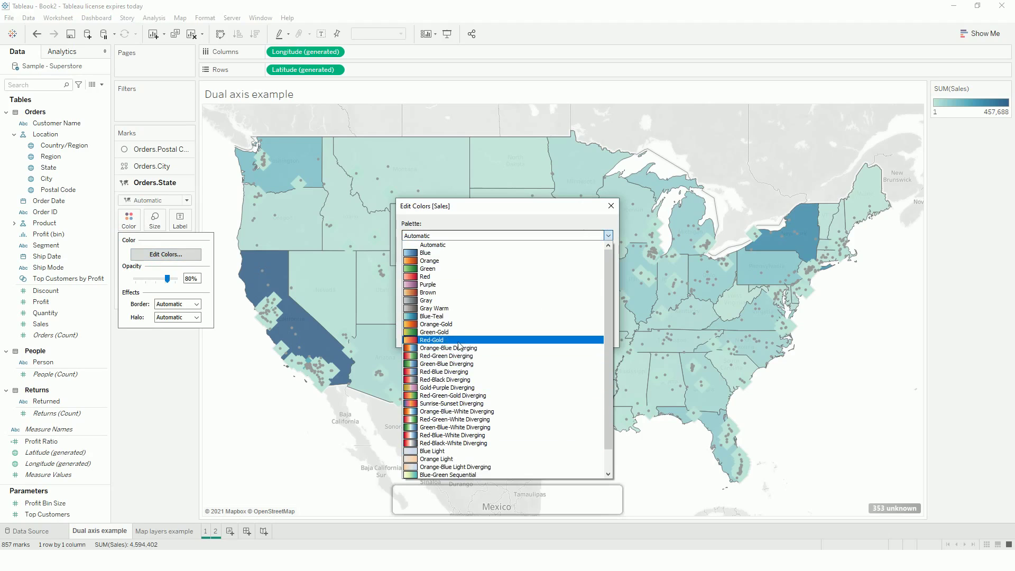
pyautogui.click(439, 340)
pyautogui.click(592, 336)
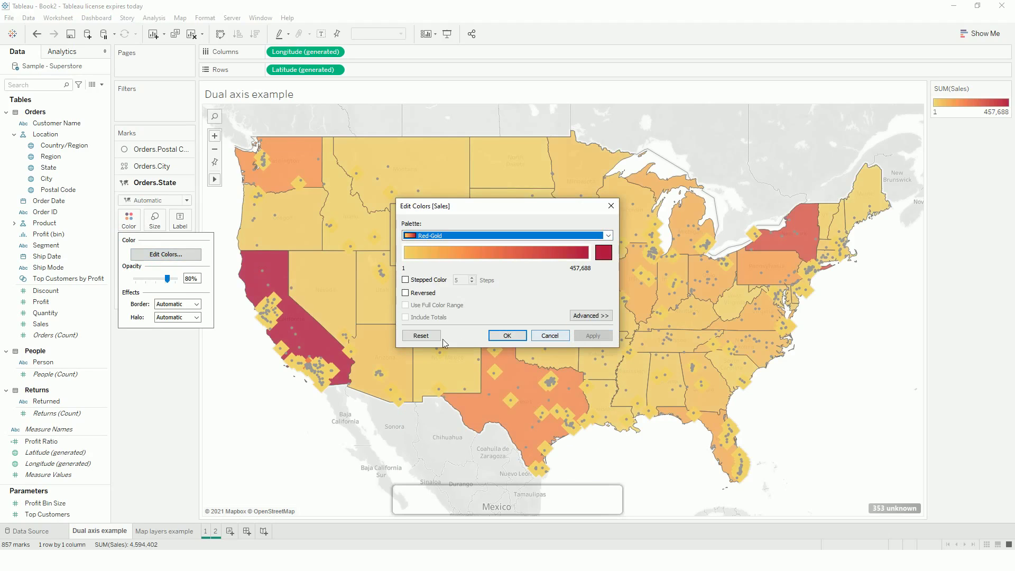
pyautogui.click(505, 336)
# Step: Check the city layer's Edit Colors dialog and close it unchanged
pyautogui.click(153, 166)
pyautogui.click(127, 207)
pyautogui.click(159, 237)
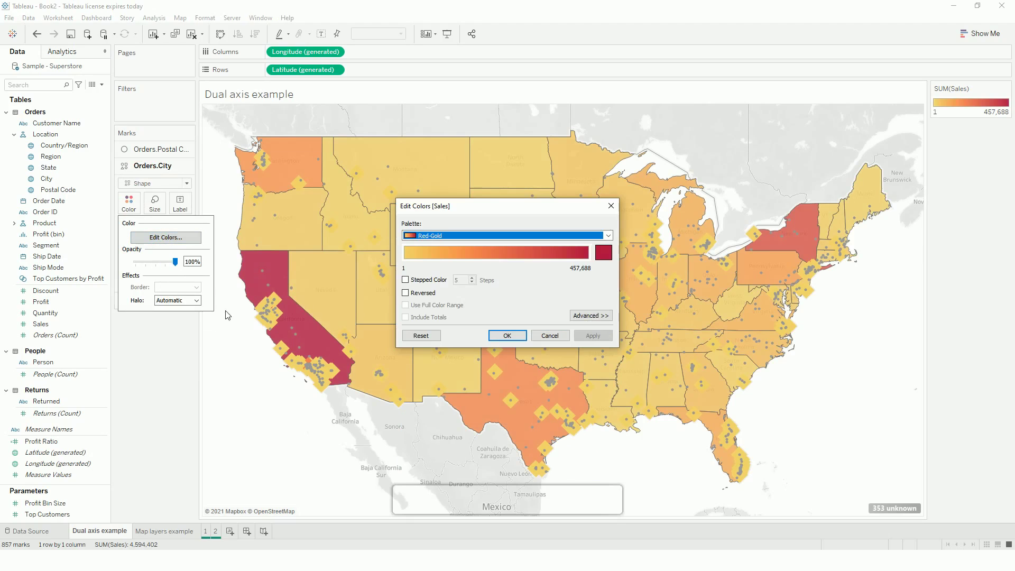
pyautogui.click(566, 337)
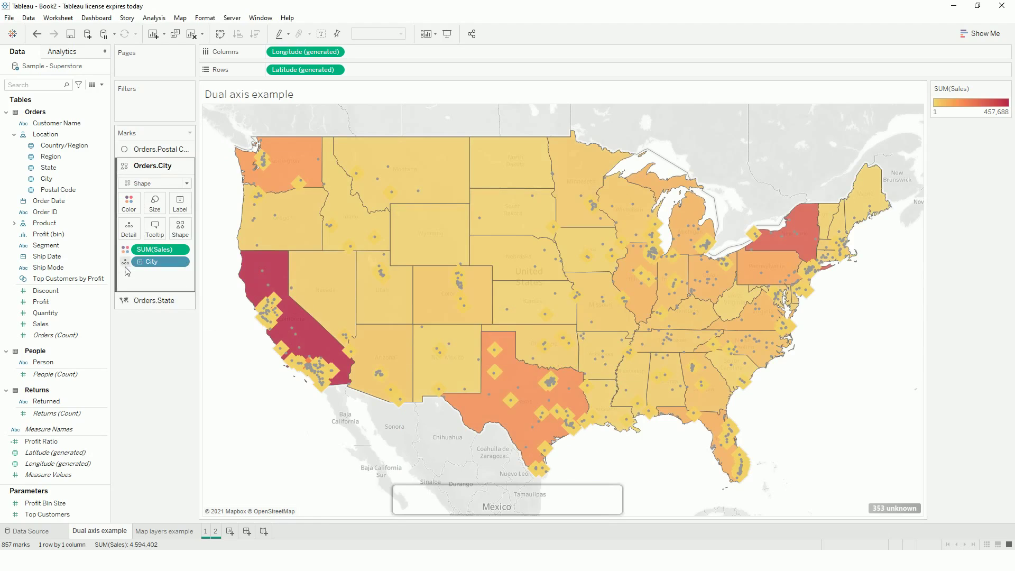
# Step: Lower the city diamond markers' opacity to about 64%
pyautogui.click(129, 204)
pyautogui.moveTo(177, 262); pyautogui.dragTo(167, 266)
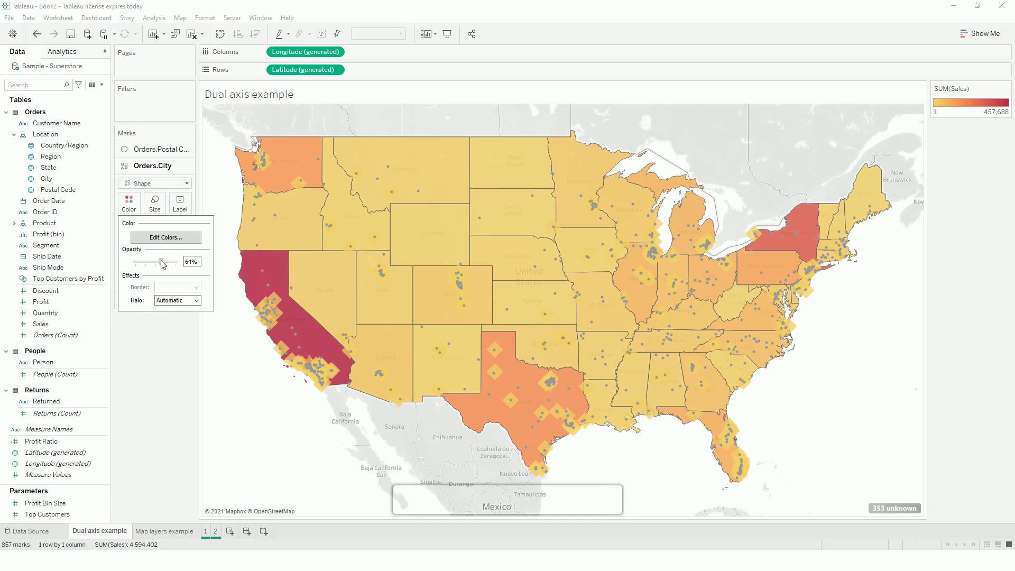
pyautogui.click(151, 394)
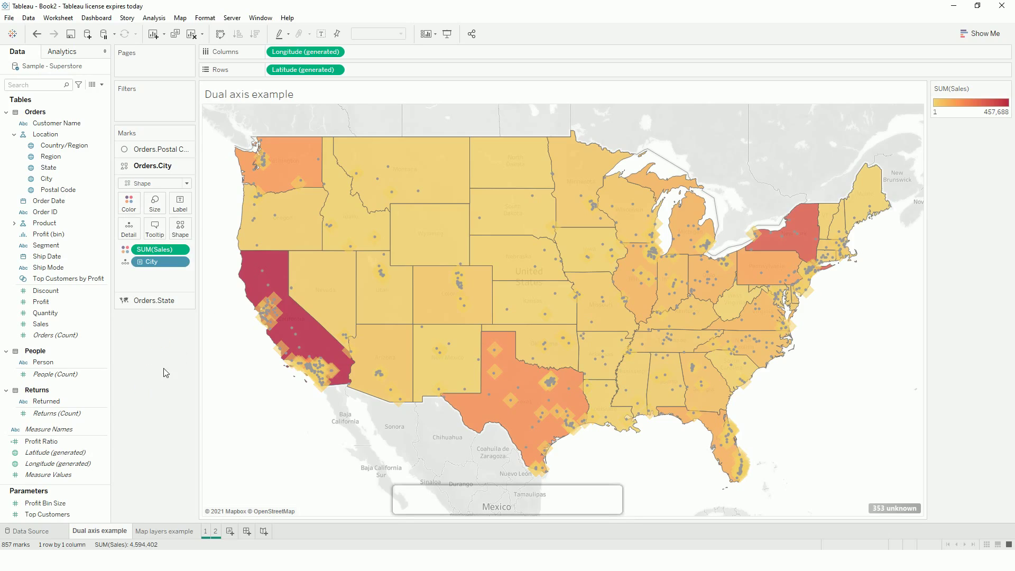
# Step: Disable selection on the Orders.State layer
pyautogui.click(187, 301)
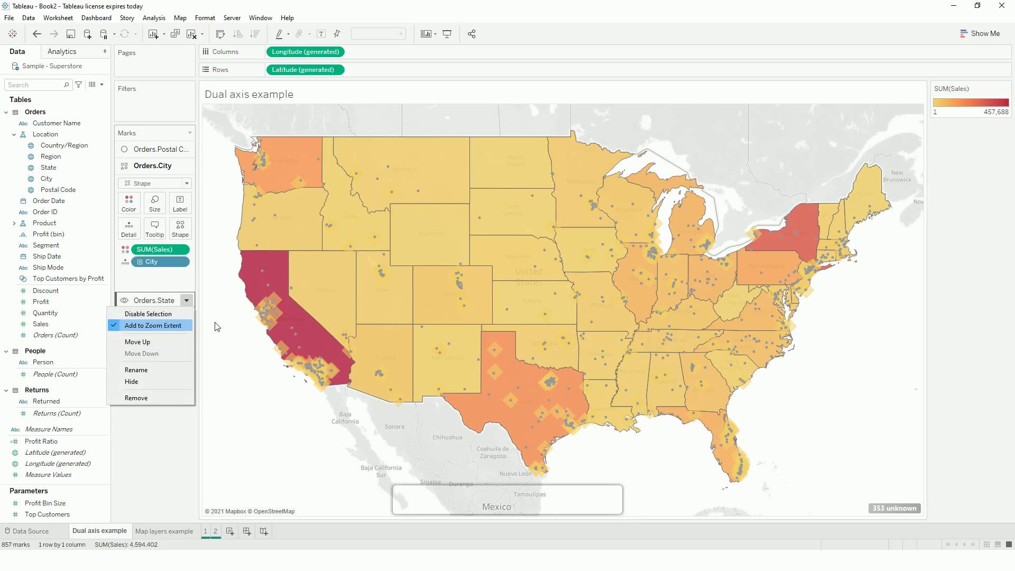
pyautogui.click(240, 393)
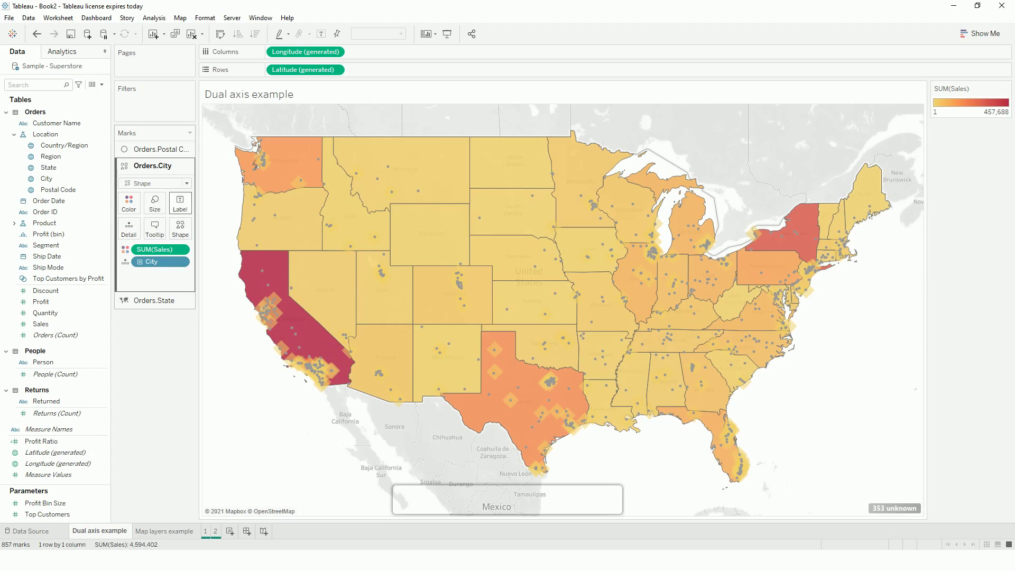
pyautogui.click(186, 300)
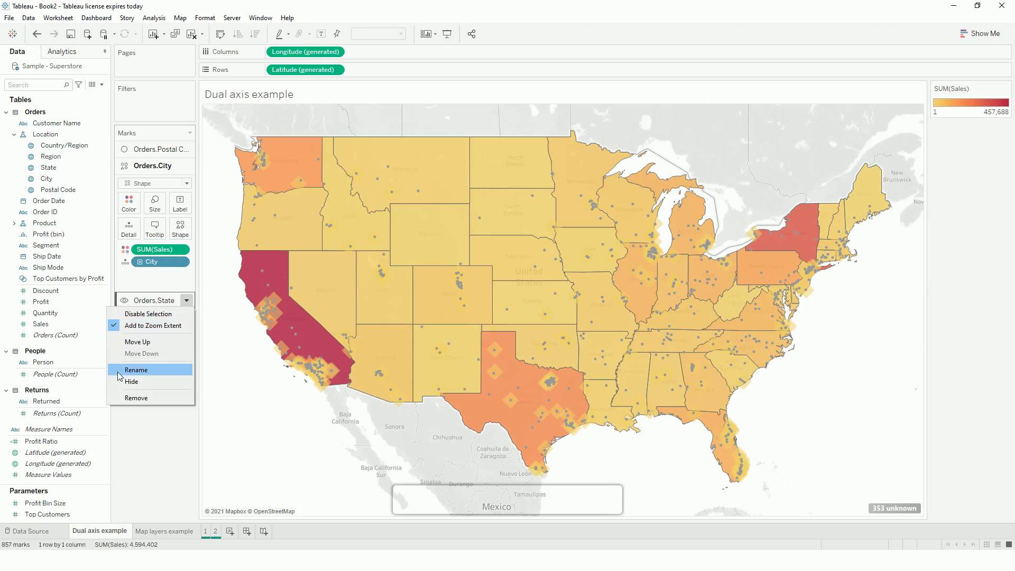
pyautogui.click(126, 303)
pyautogui.click(124, 301)
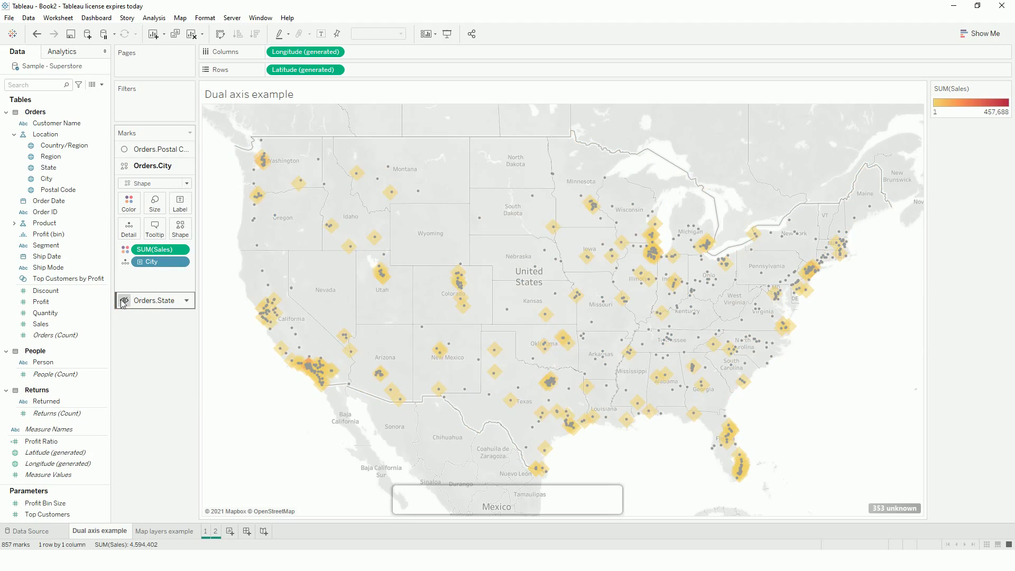
pyautogui.click(126, 302)
pyautogui.click(187, 300)
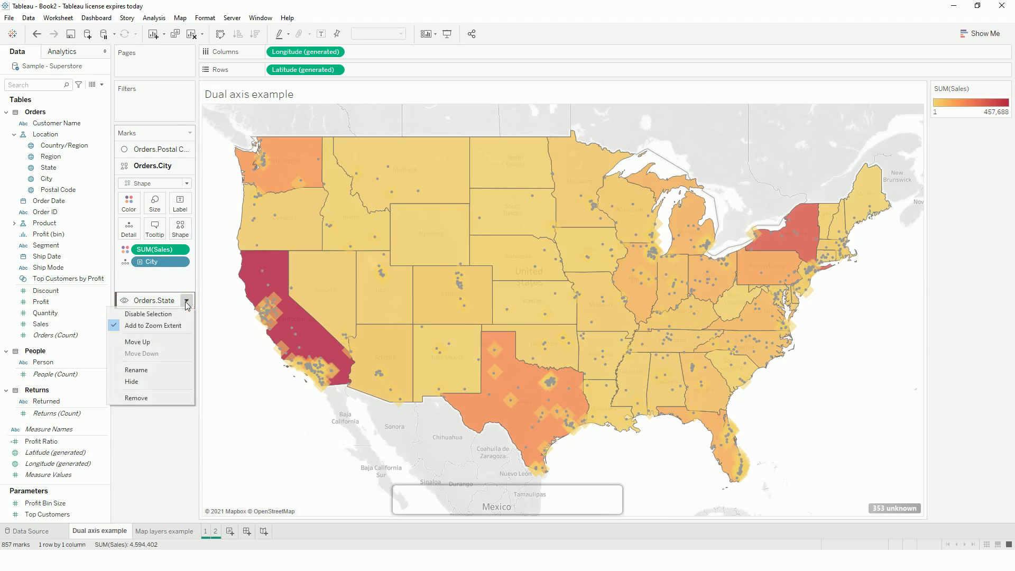
pyautogui.click(136, 316)
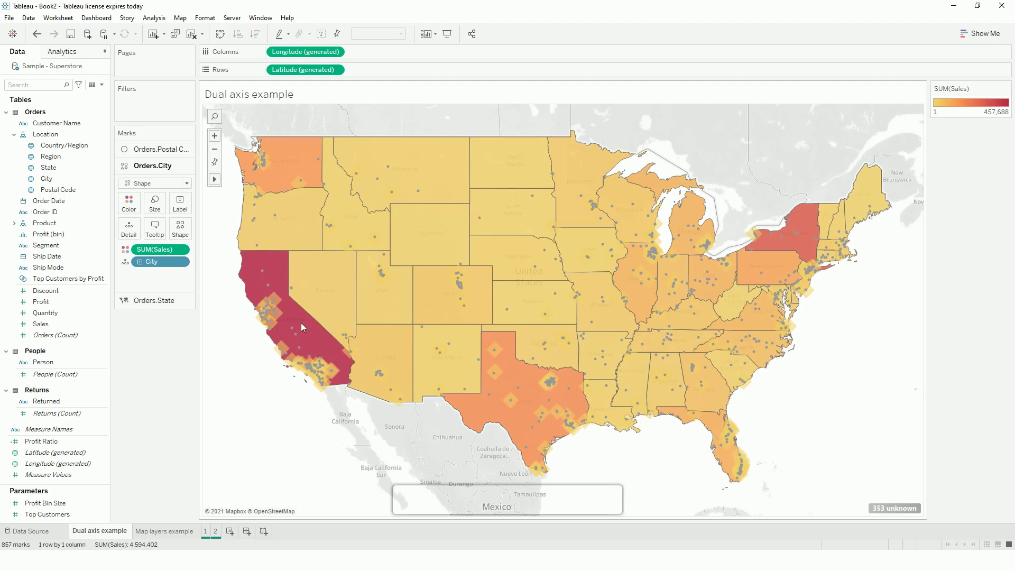
# Step: Hide the Orders.State layer so the state fills disappear
pyautogui.click(154, 300)
pyautogui.click(186, 183)
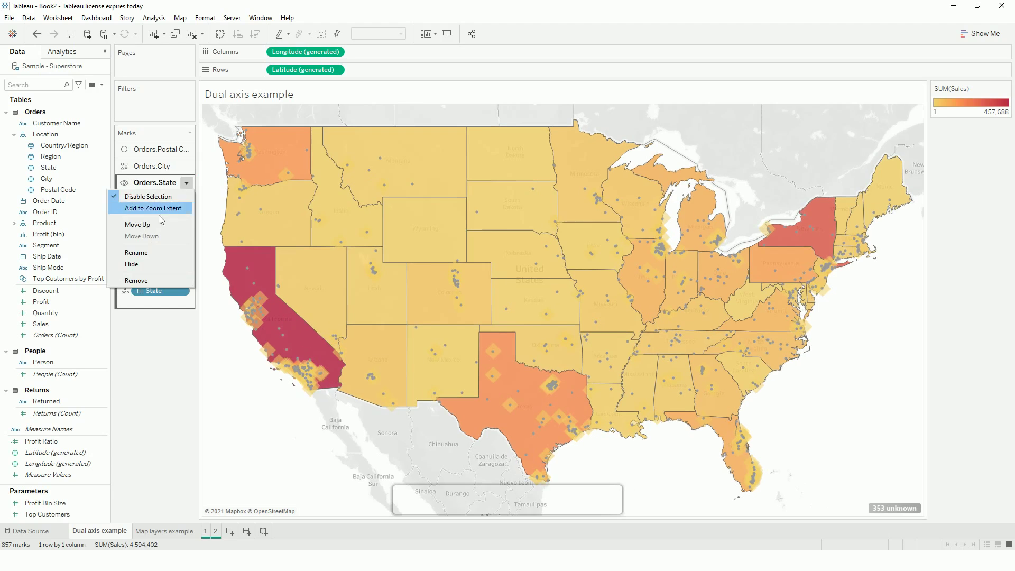
pyautogui.click(133, 264)
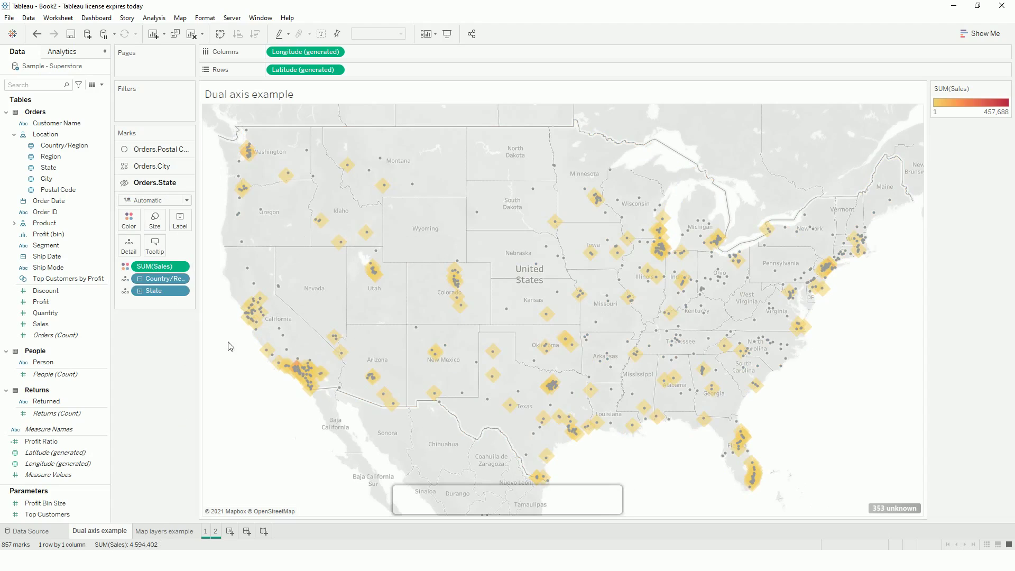
# Step: Rename the postal-code map layer to Postal
pyautogui.click(161, 151)
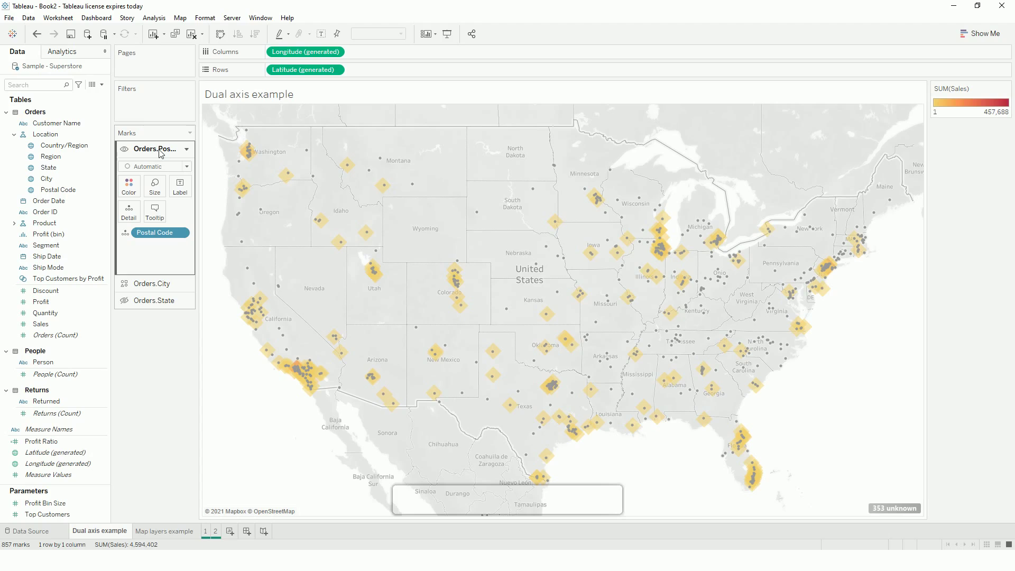
pyautogui.click(186, 152)
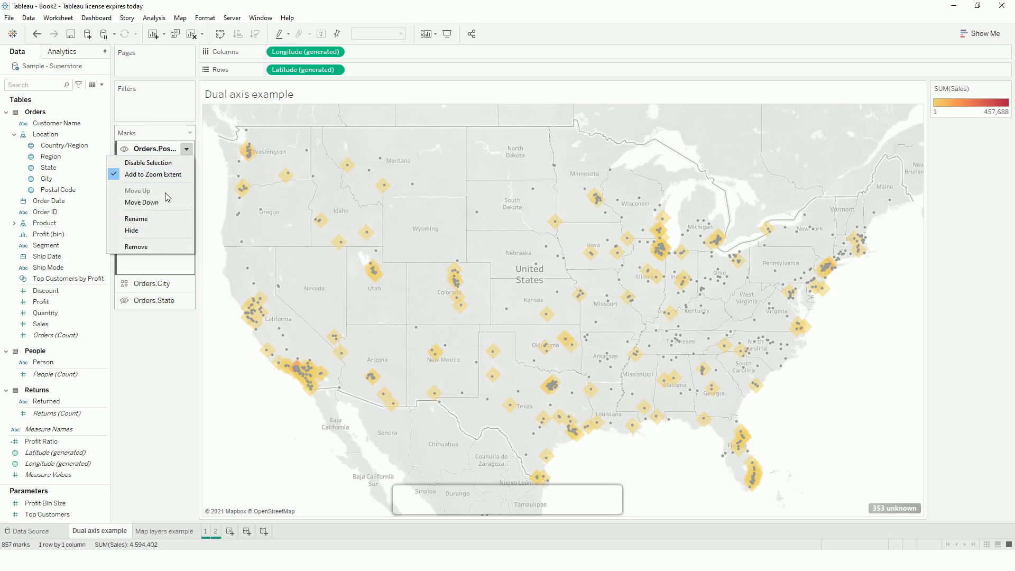
pyautogui.click(151, 219)
pyautogui.write('Postal')
pyautogui.press('Return')
# Step: Rename the city layer to city and the hidden state layer to state
pyautogui.click(144, 284)
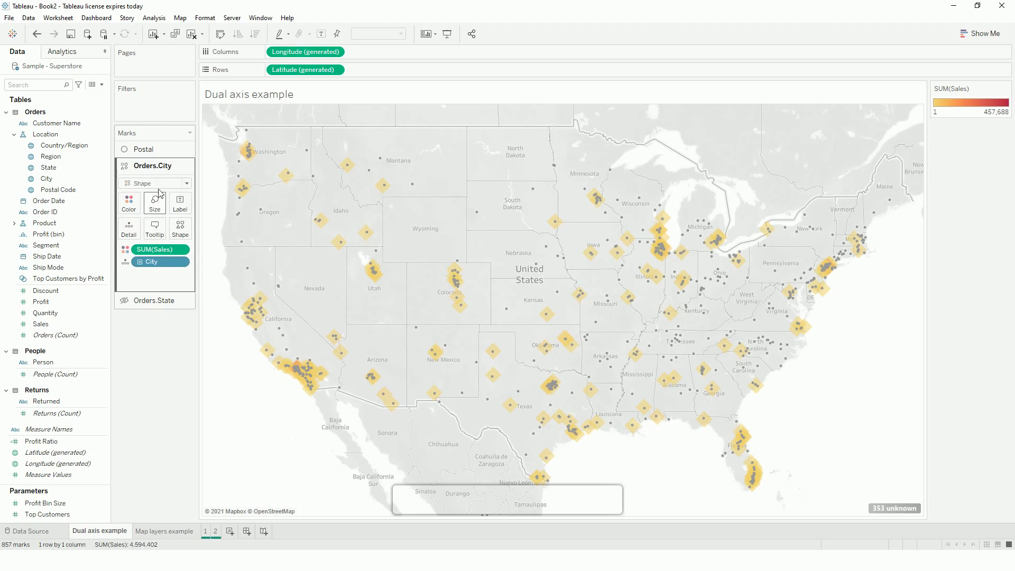
pyautogui.doubleClick(165, 167)
pyautogui.write('ci')
pyautogui.click(154, 300)
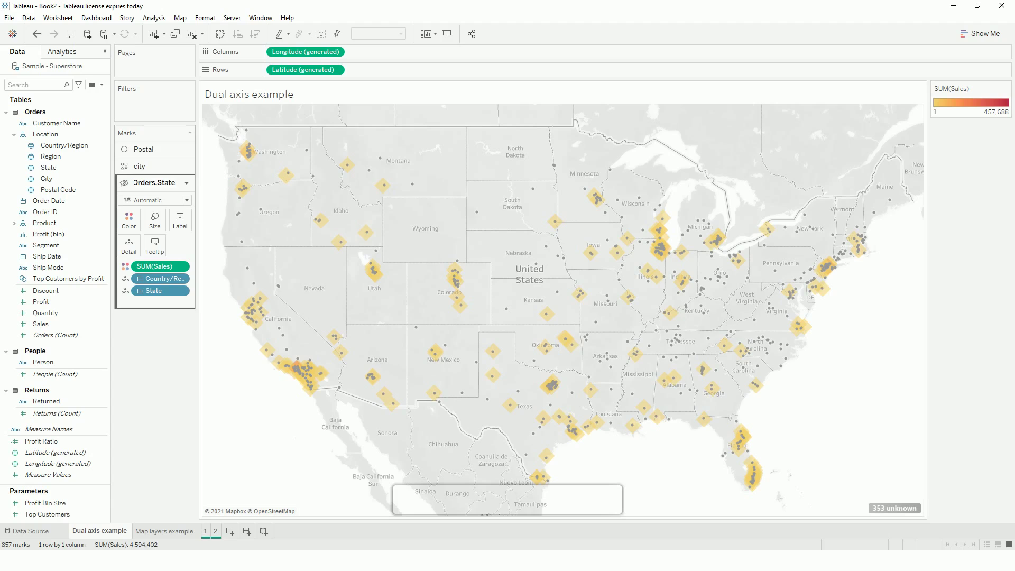
pyautogui.doubleClick(157, 183)
pyautogui.write('ste')
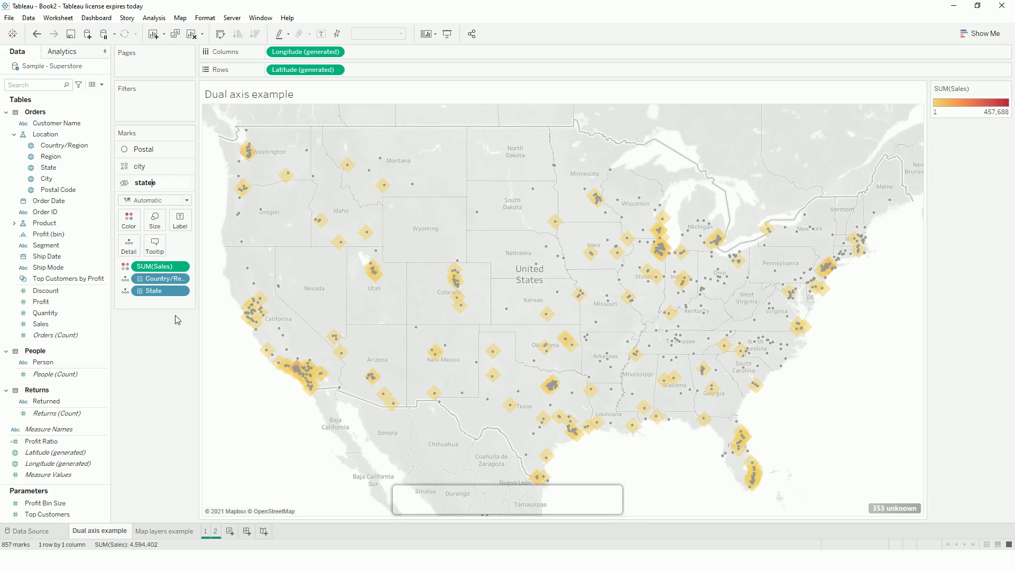
pyautogui.click(156, 328)
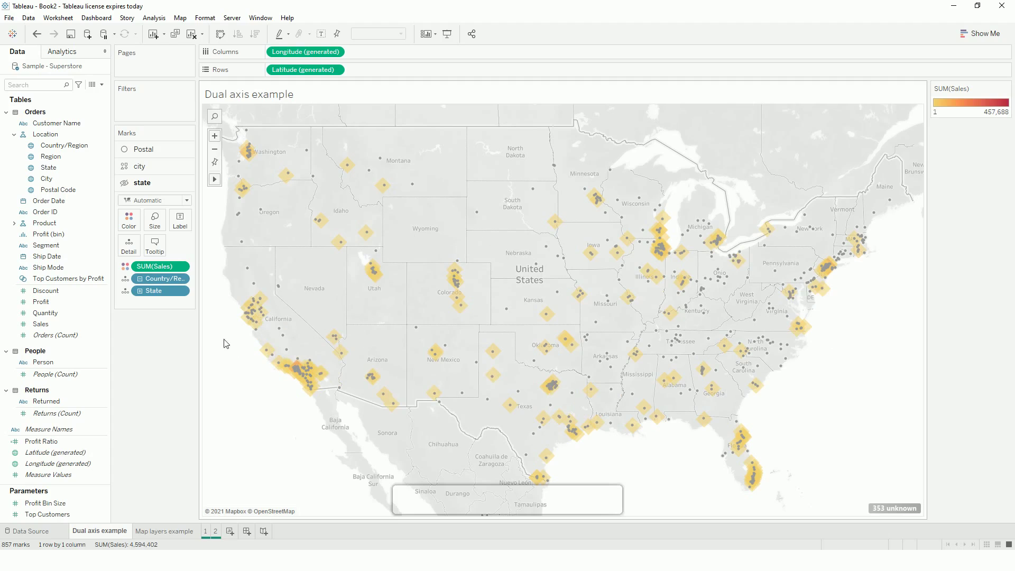
# Step: Bring up the #MakeoverMonday 2021 W8 Poland protests workbook's Map sheet using Alt+Tab
pyautogui.moveTo(326, 384)
pyautogui.press('alt')
pyautogui.hotkey('alt', 'Tab')
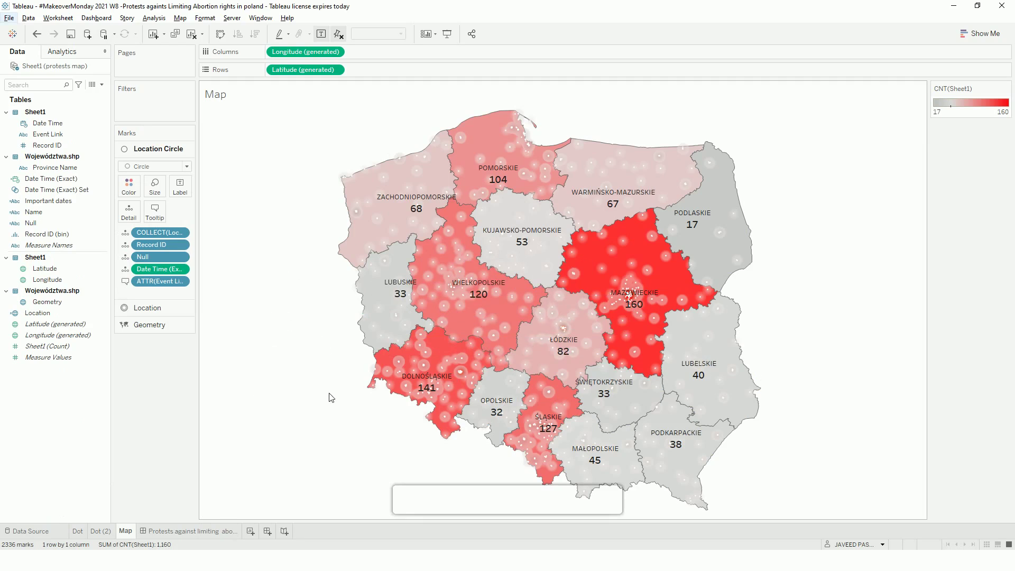
pyautogui.moveTo(459, 413)
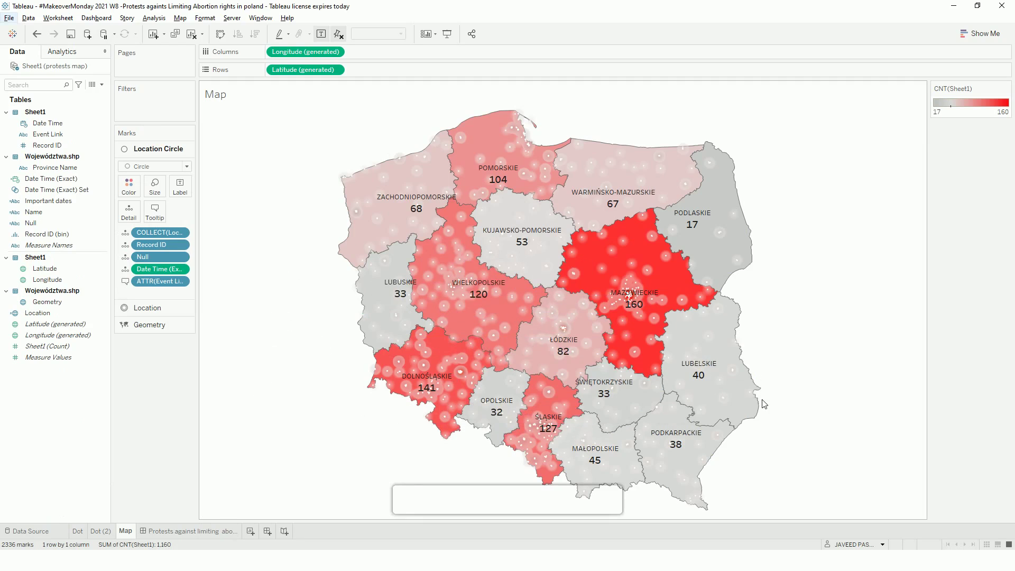